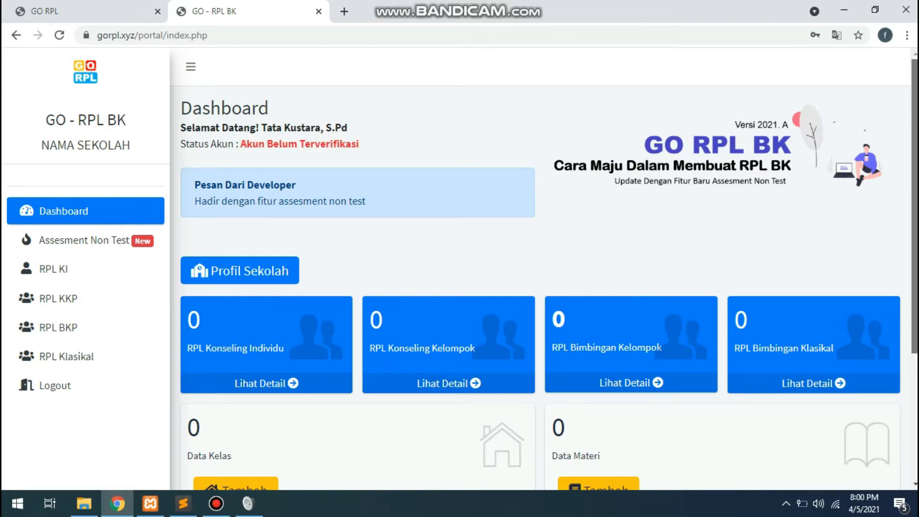
Step: Open the Profil Sekolah page in GO RPL BK
{"action": "scroll", "coordinate": [543, 270], "scroll_direction": "down", "scroll_amount": 2}
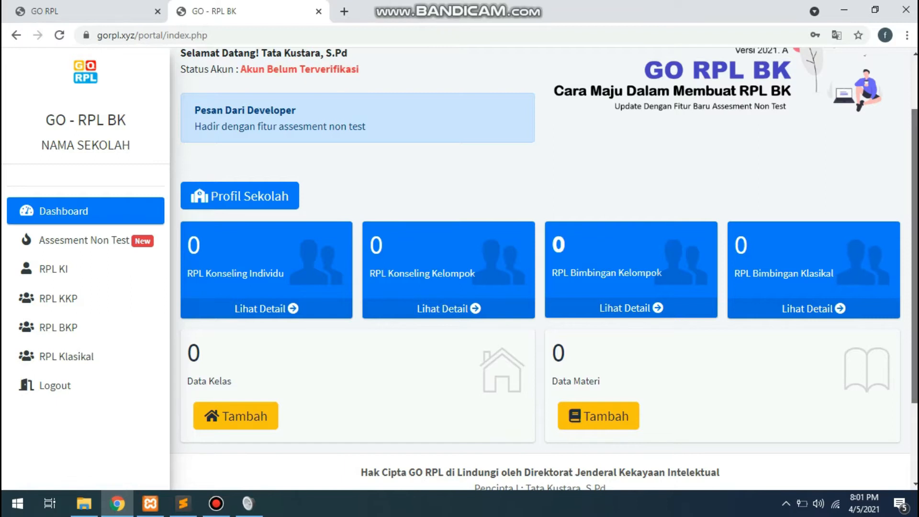
{"action": "scroll", "coordinate": [544, 270], "scroll_direction": "up", "scroll_amount": 2}
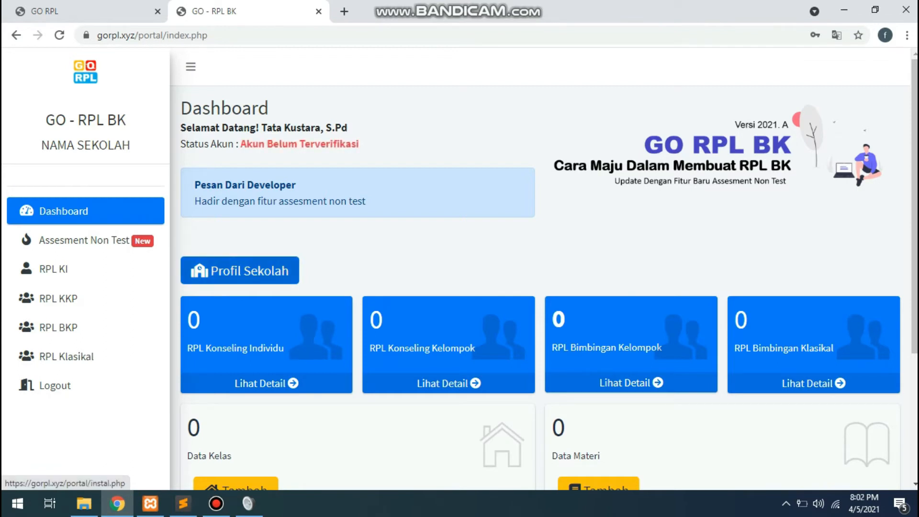
{"action": "left_click", "coordinate": [239, 270]}
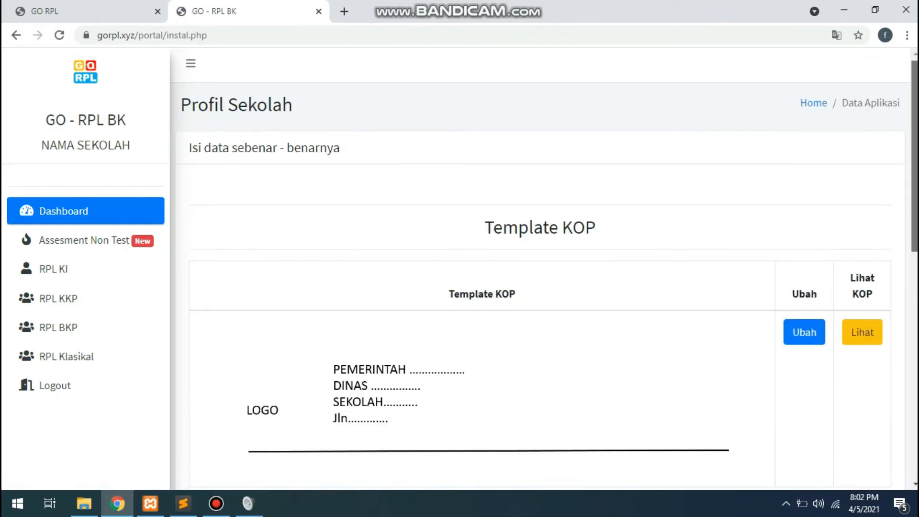
Step: Scroll through the Profil Sekolah page and settle on the Template KOP letterhead table
{"action": "scroll", "coordinate": [543, 268], "scroll_direction": "down", "scroll_amount": 3}
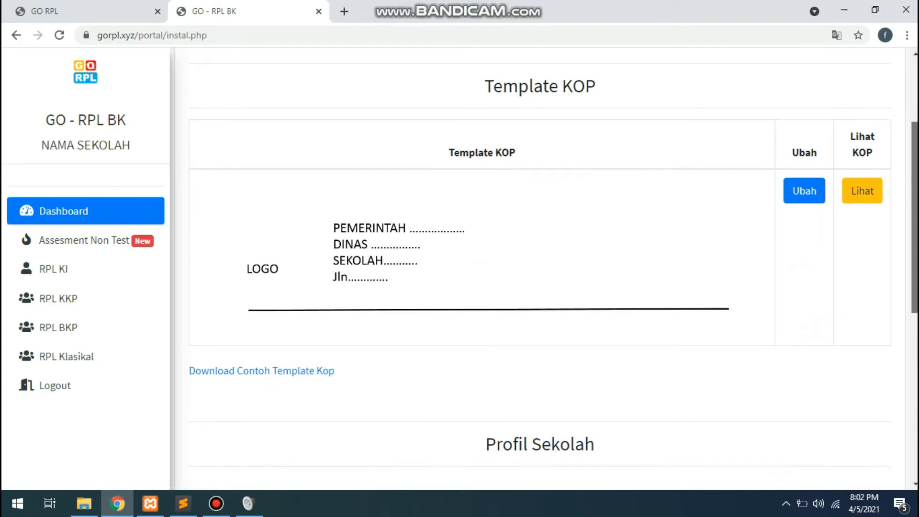
{"action": "scroll", "coordinate": [543, 268], "scroll_direction": "down", "scroll_amount": 5}
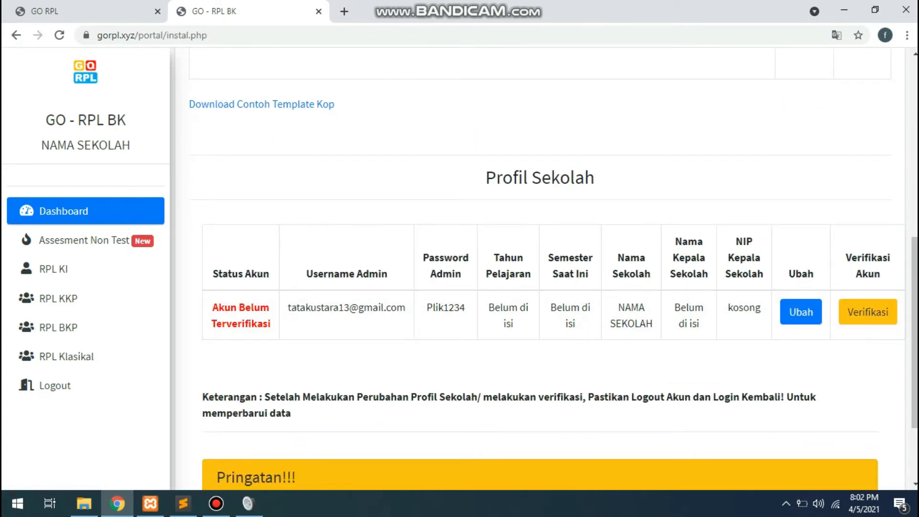
{"action": "scroll", "coordinate": [543, 268], "scroll_direction": "down", "scroll_amount": 1}
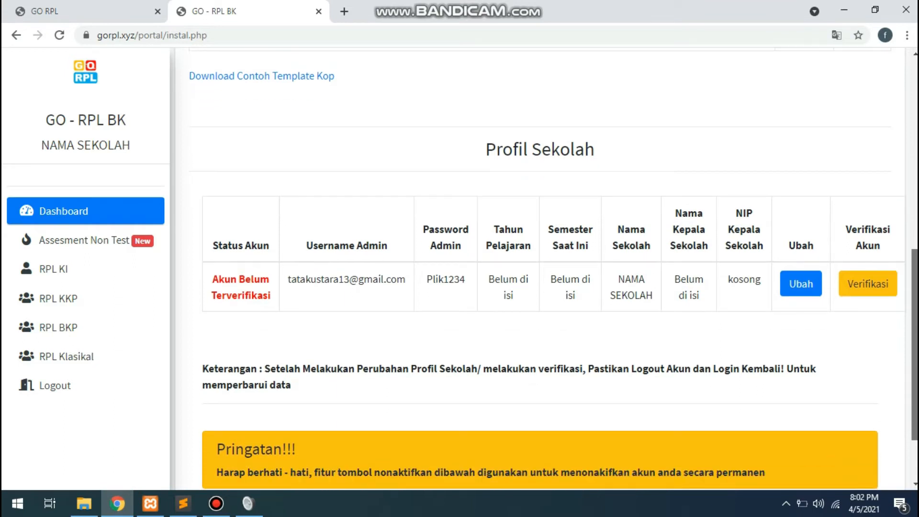
{"action": "scroll", "coordinate": [545, 270], "scroll_direction": "down", "scroll_amount": 2}
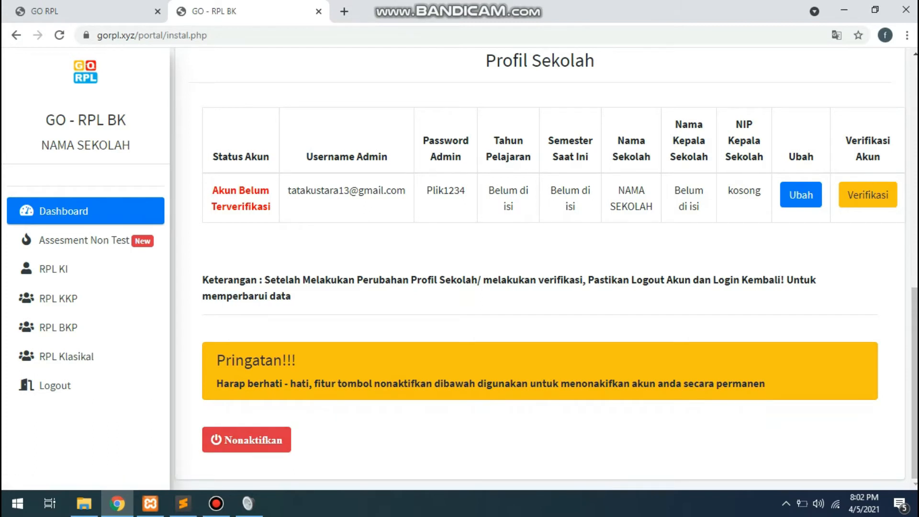
{"action": "left_click_drag", "start_coordinate": [656, 384], "coordinate": [914, 357]}
{"action": "left_click", "coordinate": [894, 360]}
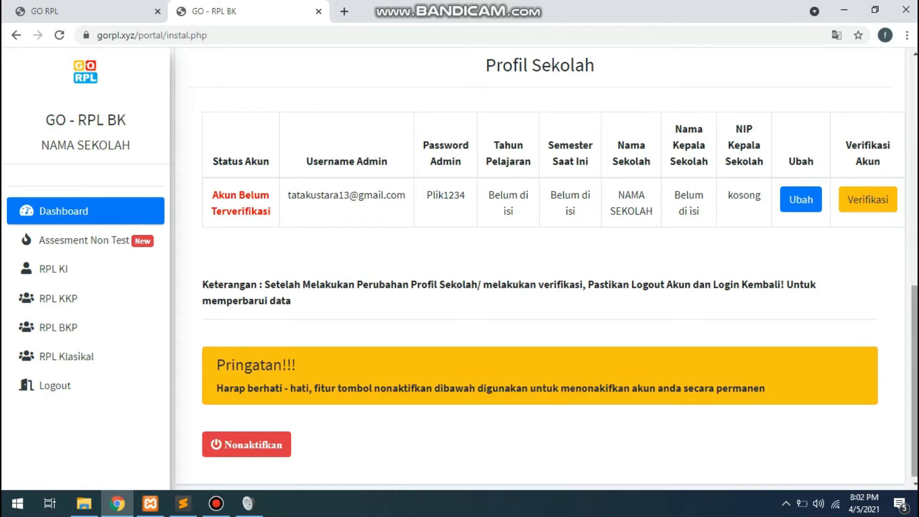
{"action": "scroll", "coordinate": [546, 268], "scroll_direction": "up", "scroll_amount": 9}
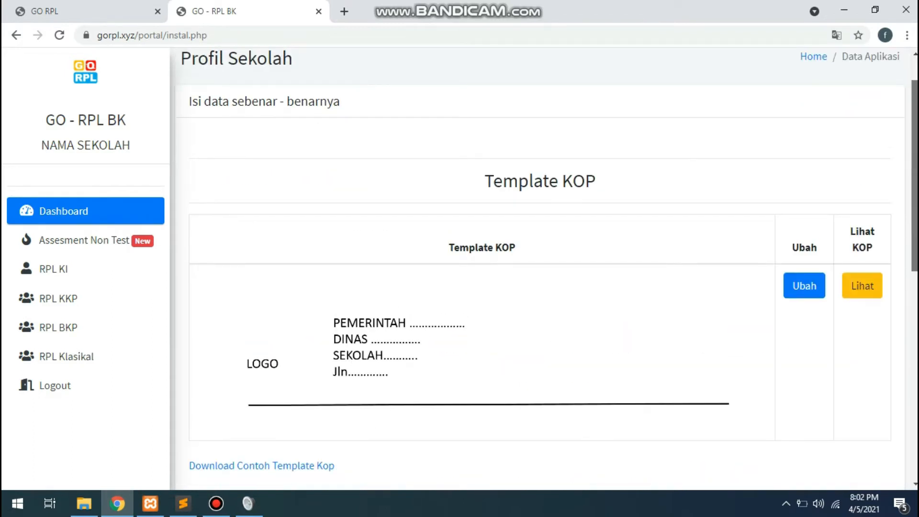
{"action": "scroll", "coordinate": [479, 287], "scroll_direction": "down", "scroll_amount": 1}
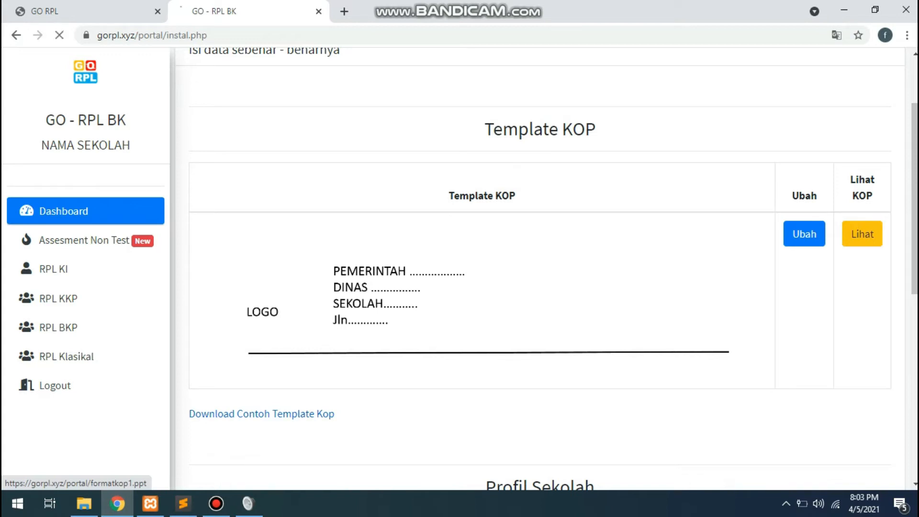
Step: Download the sample letterhead formatkop1.ppt via Download Contoh Template Kop and open it in PowerPoint
{"action": "left_click", "coordinate": [261, 414]}
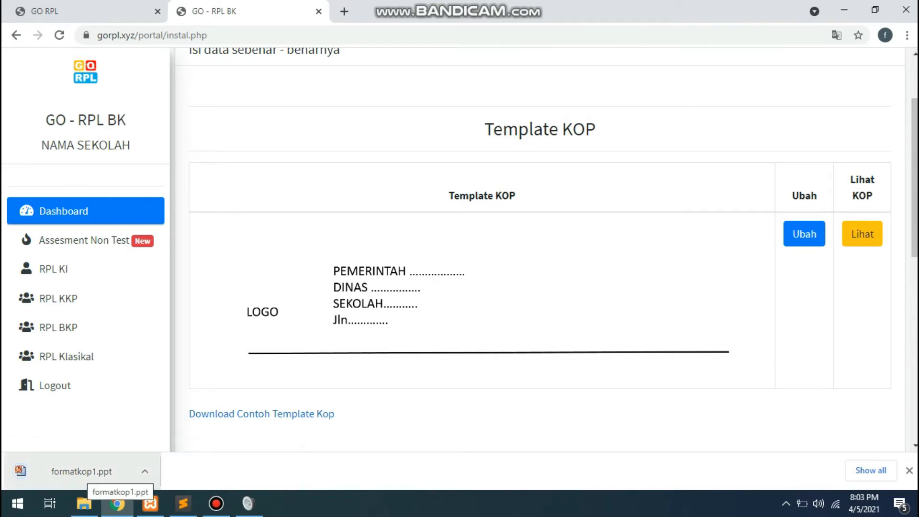
{"action": "left_click", "coordinate": [90, 473]}
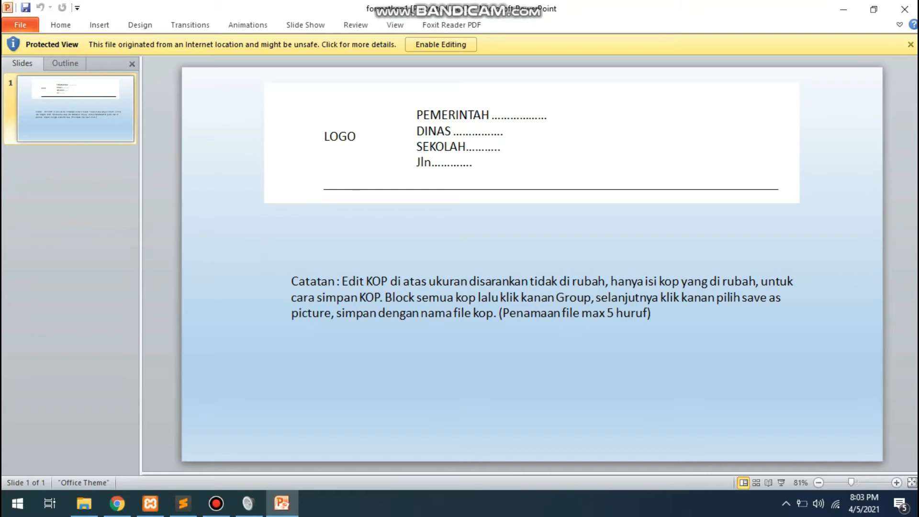
Step: Re-download the template in Chrome, then enable editing on formatkop1 in PowerPoint's Protected View
{"action": "left_click", "coordinate": [118, 503]}
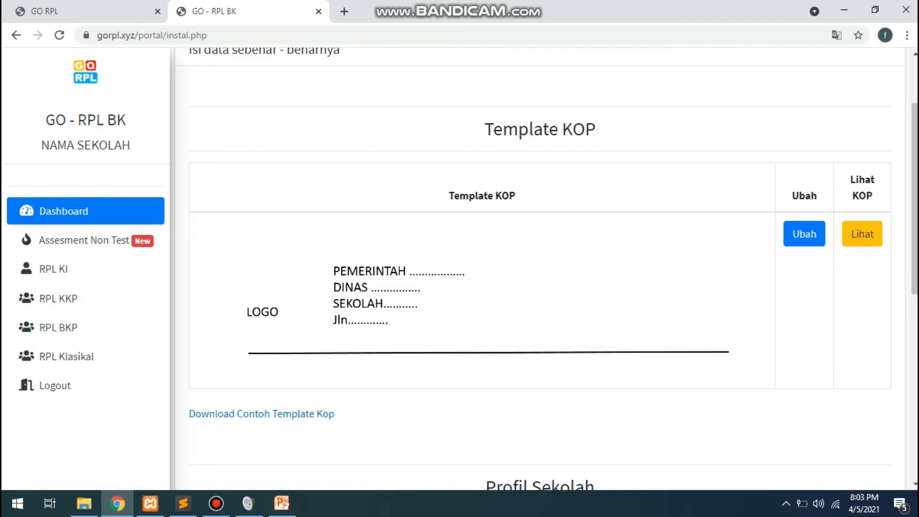
{"action": "left_click", "coordinate": [261, 413]}
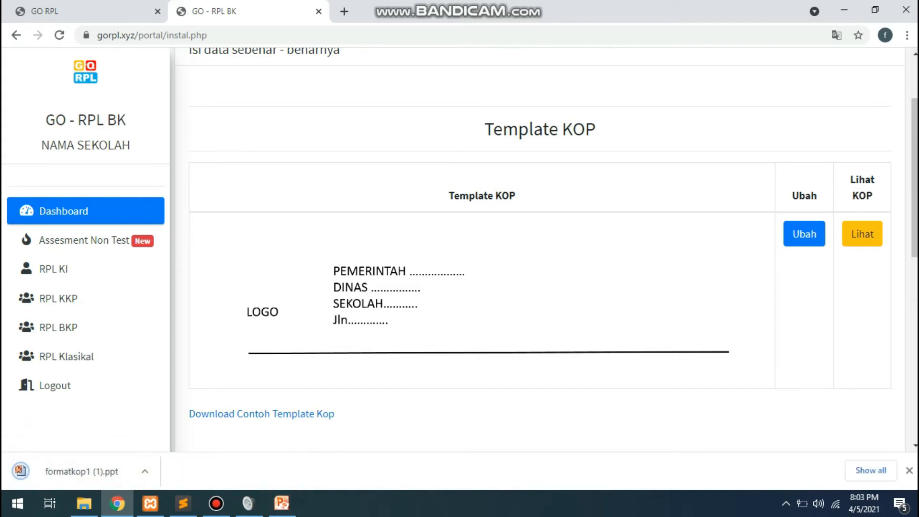
{"action": "left_click", "coordinate": [282, 503]}
{"action": "left_click", "coordinate": [440, 45]}
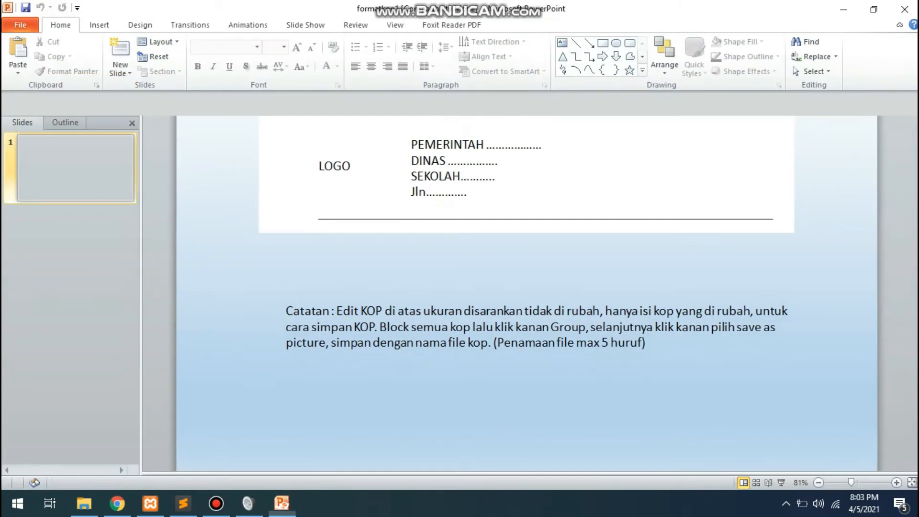
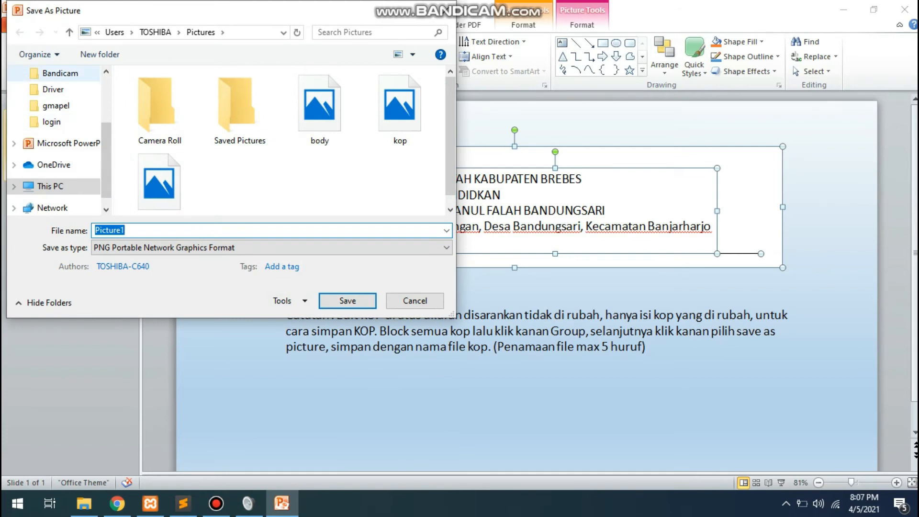
Step: Save the letterhead picture as 'kop' in the Downloads folder
{"action": "scroll", "coordinate": [53, 122], "scroll_direction": "up", "scroll_amount": 2}
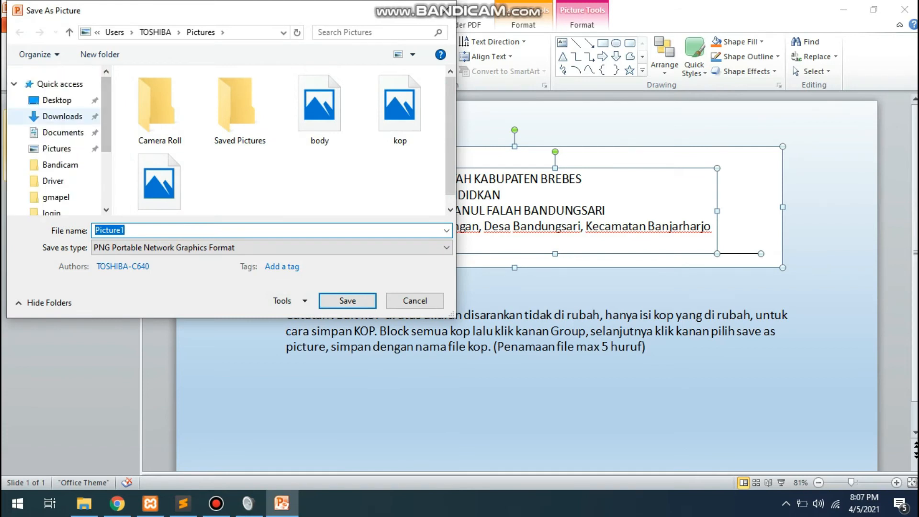
{"action": "left_click", "coordinate": [62, 116]}
{"action": "left_click", "coordinate": [144, 230]}
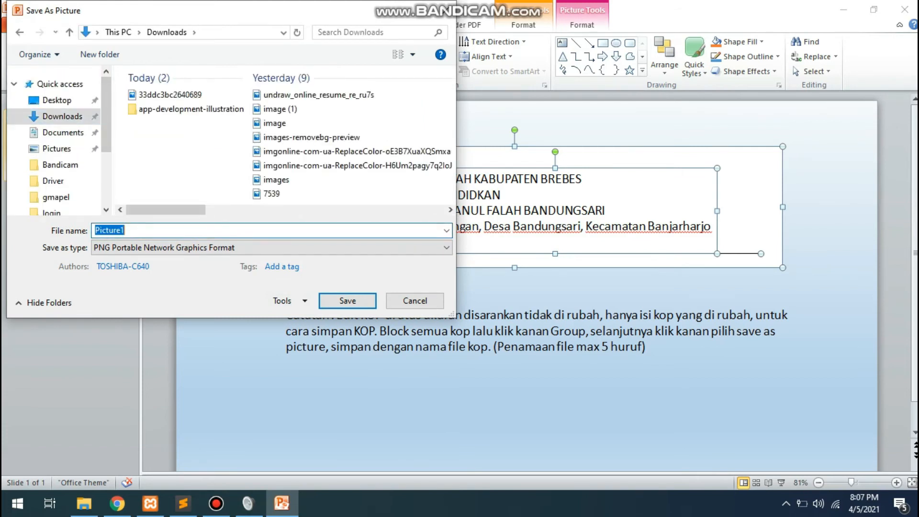
{"action": "type", "text": "kop"}
{"action": "key", "text": "Return"}
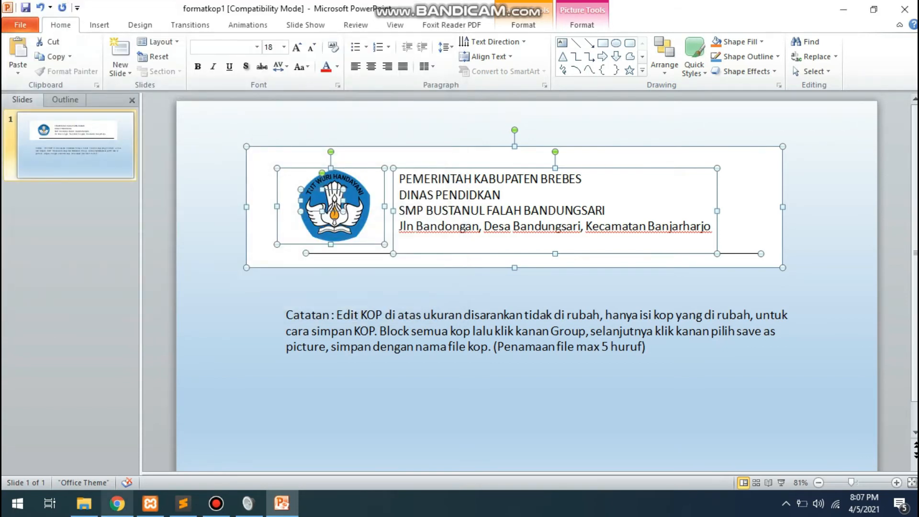
Step: Return to the GO - RPL BK Template KOP page in Chrome
{"action": "left_click", "coordinate": [117, 502]}
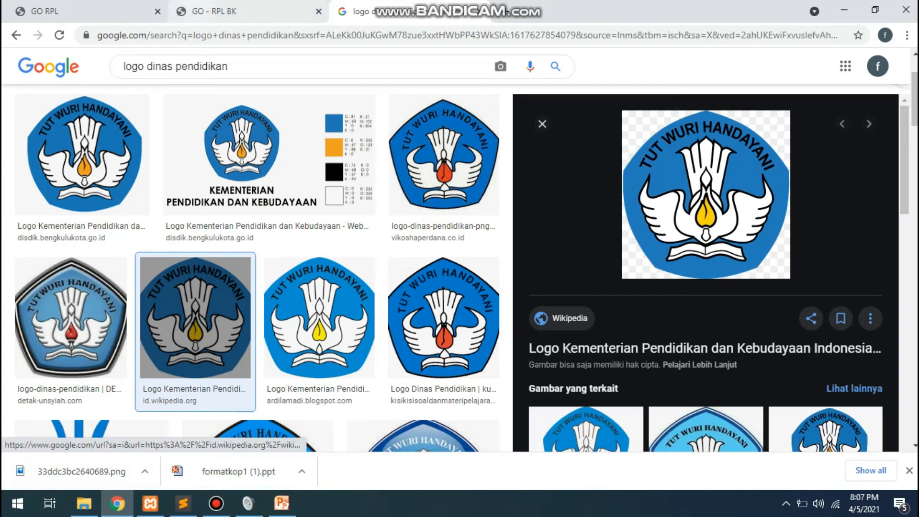
{"action": "left_click", "coordinate": [115, 11]}
{"action": "left_click", "coordinate": [239, 11]}
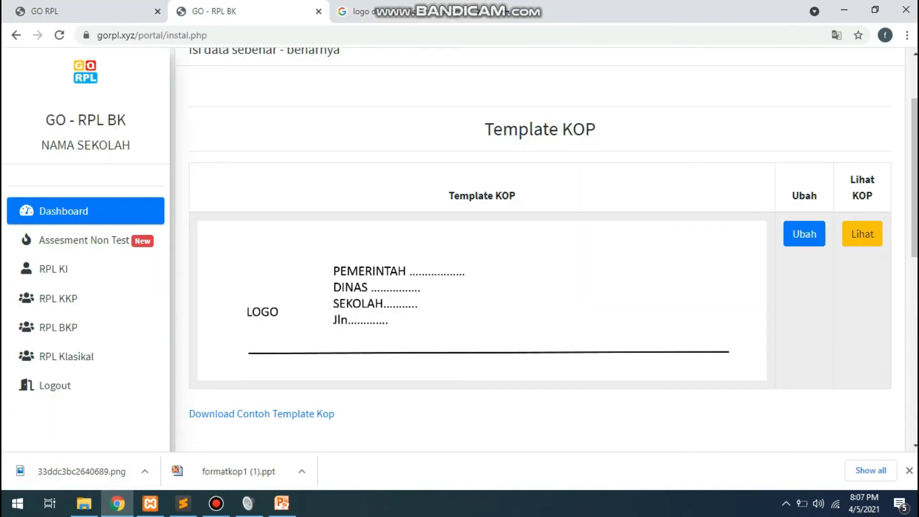
Step: Upload kop from Downloads as the new school letterhead, tick the new-KOP box, and submit via Ubah KOP Sekolah
{"action": "left_click", "coordinate": [804, 234]}
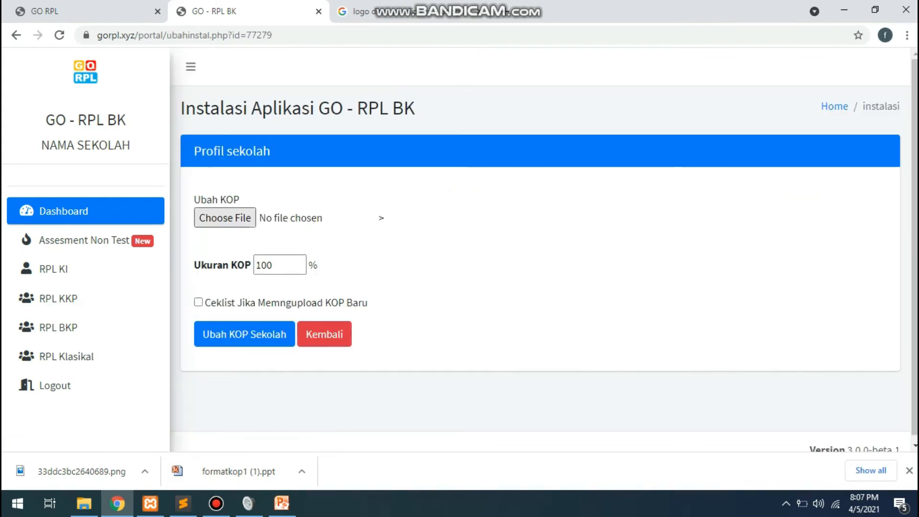
{"action": "left_click", "coordinate": [225, 217]}
{"action": "left_click", "coordinate": [220, 207]}
{"action": "left_click", "coordinate": [62, 116]}
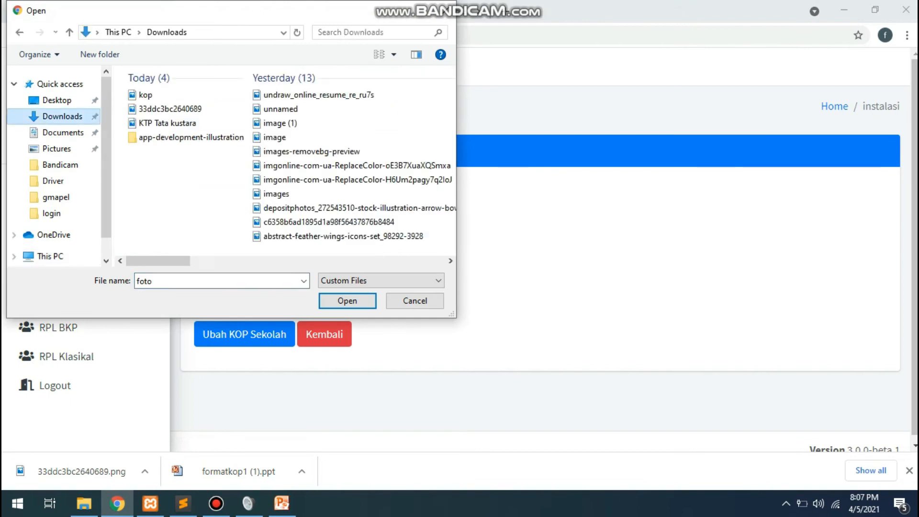
{"action": "left_click", "coordinate": [186, 95]}
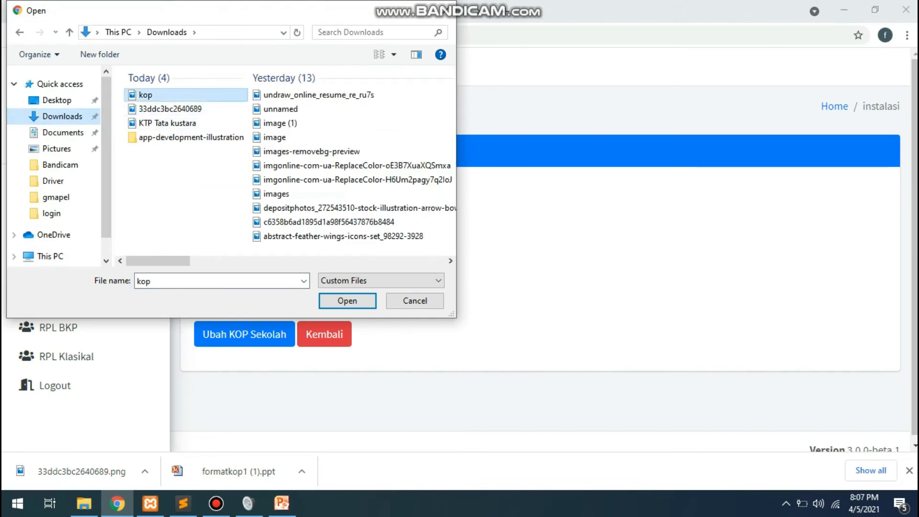
{"action": "double_click", "coordinate": [186, 95]}
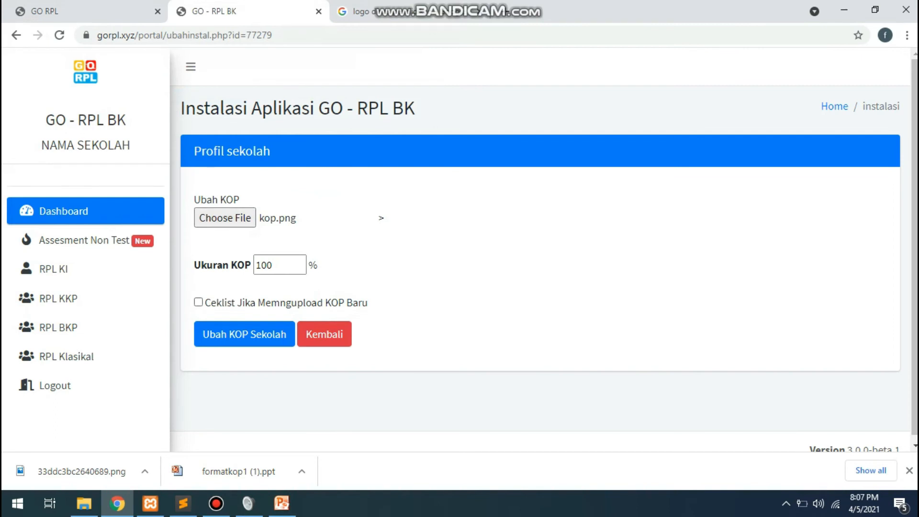
{"action": "left_click", "coordinate": [198, 301]}
{"action": "left_click", "coordinate": [244, 334]}
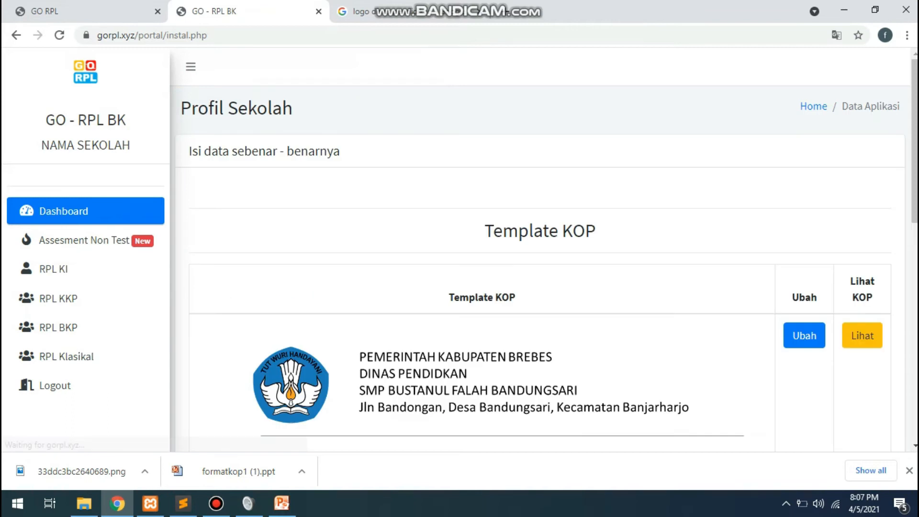
{"action": "scroll", "coordinate": [540, 249], "scroll_direction": "down", "scroll_amount": 3}
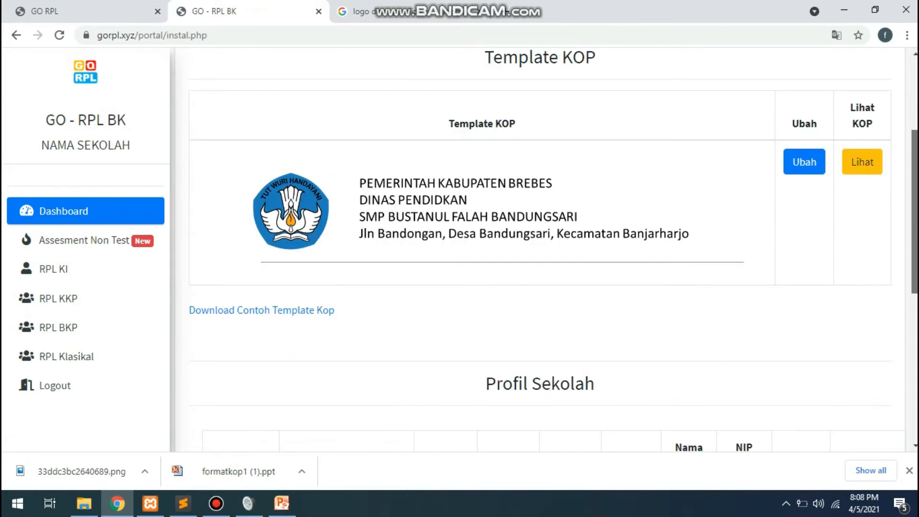
{"action": "scroll", "coordinate": [540, 248], "scroll_direction": "down", "scroll_amount": 4}
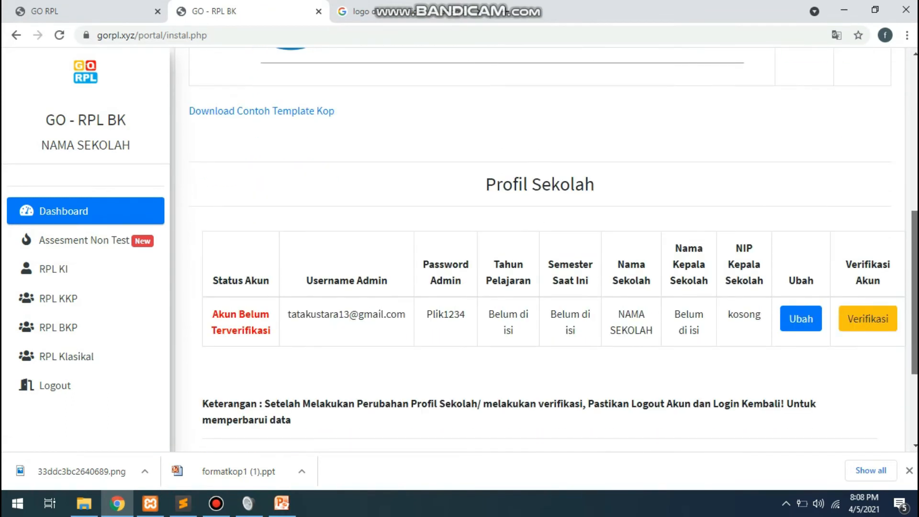
{"action": "scroll", "coordinate": [540, 248], "scroll_direction": "down", "scroll_amount": 1}
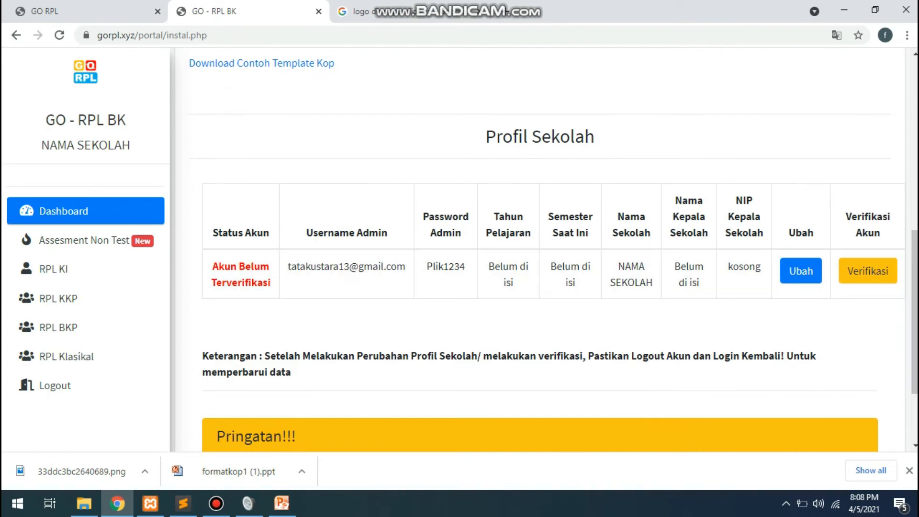
{"action": "scroll", "coordinate": [540, 249], "scroll_direction": "up", "scroll_amount": 3}
{"action": "scroll", "coordinate": [540, 249], "scroll_direction": "up", "scroll_amount": 1}
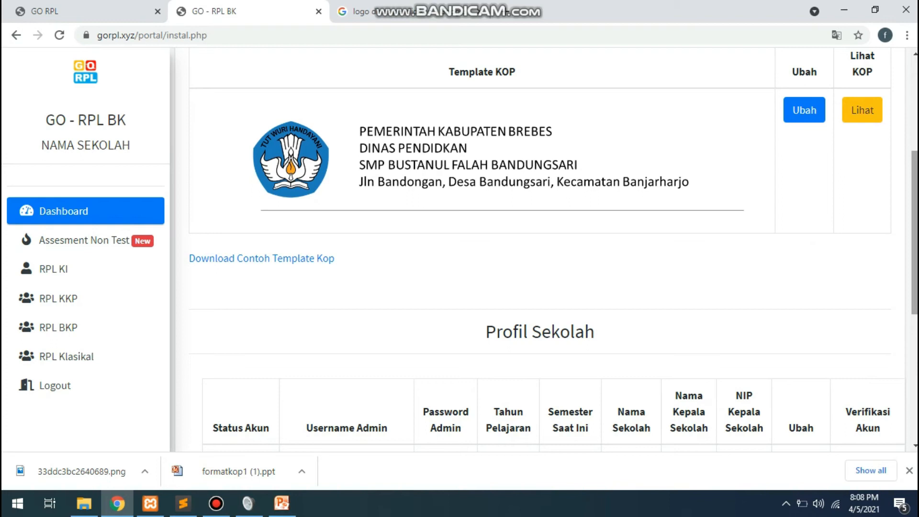
{"action": "key", "text": "ctrl+minus"}
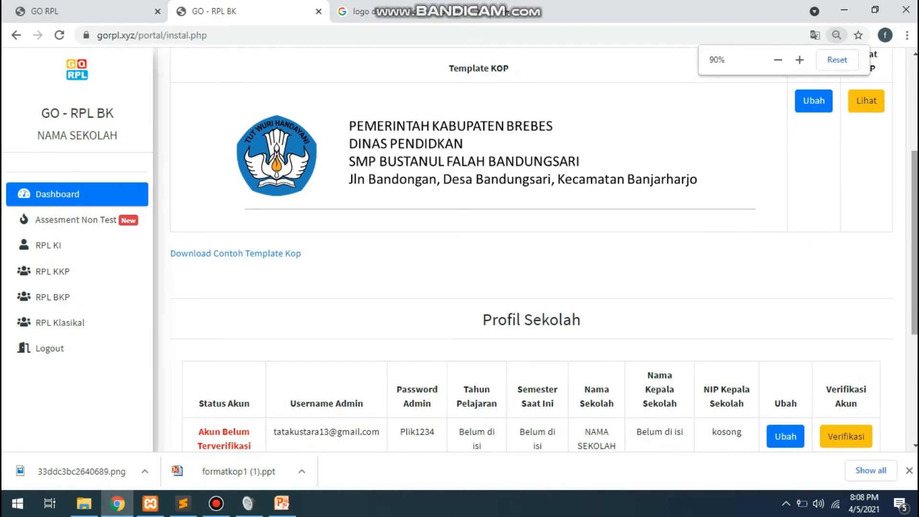
{"action": "key", "text": "ctrl+minus"}
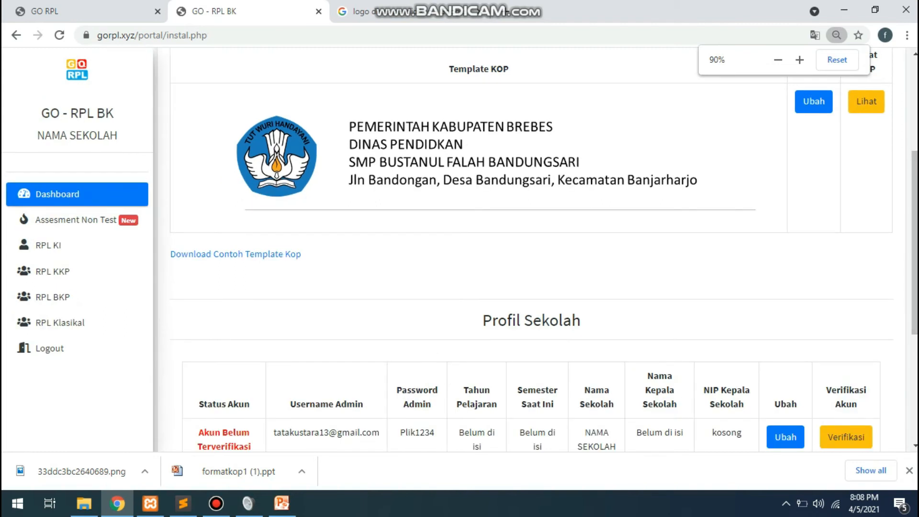
{"action": "key", "text": "alt+f"}
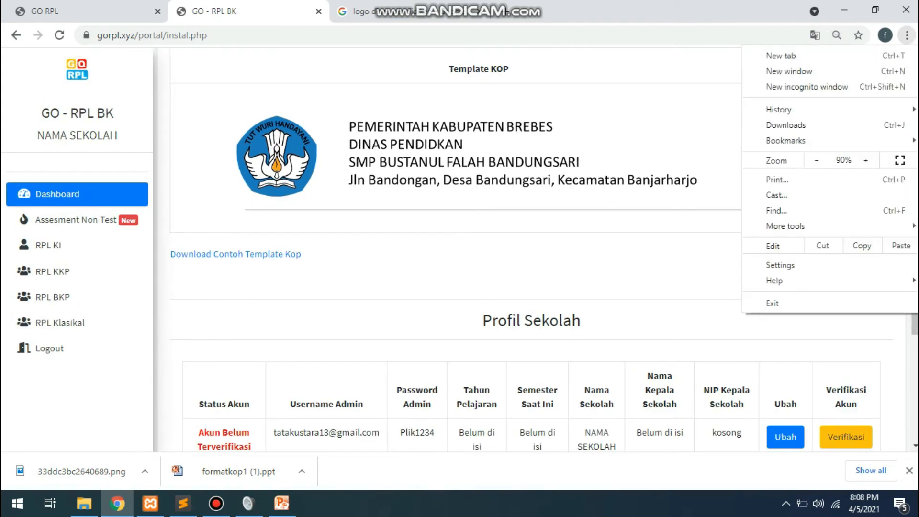
{"action": "left_click", "coordinate": [816, 160]}
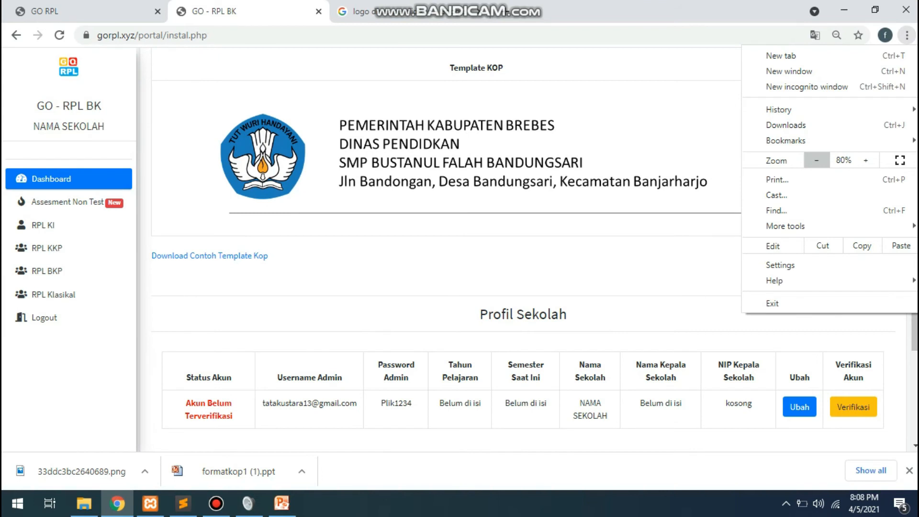
{"action": "left_click", "coordinate": [865, 161]}
{"action": "left_click", "coordinate": [684, 126]}
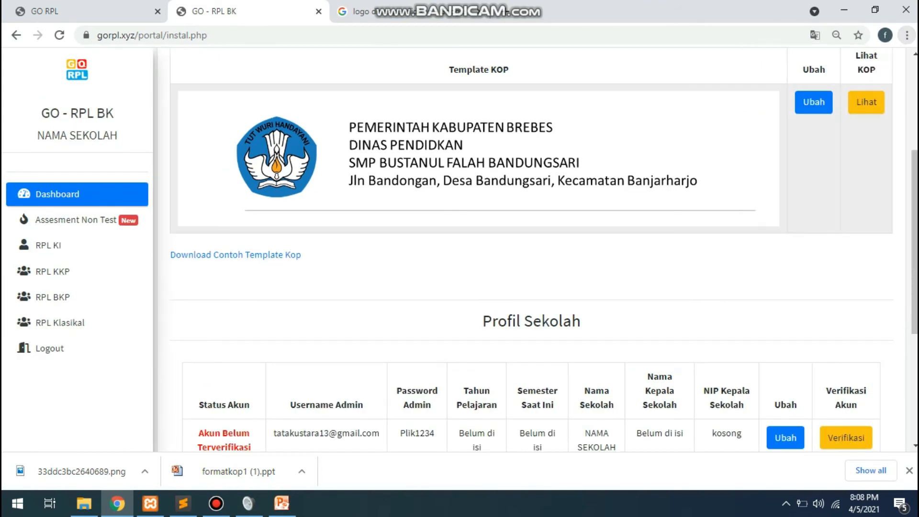
{"action": "left_click", "coordinate": [907, 34]}
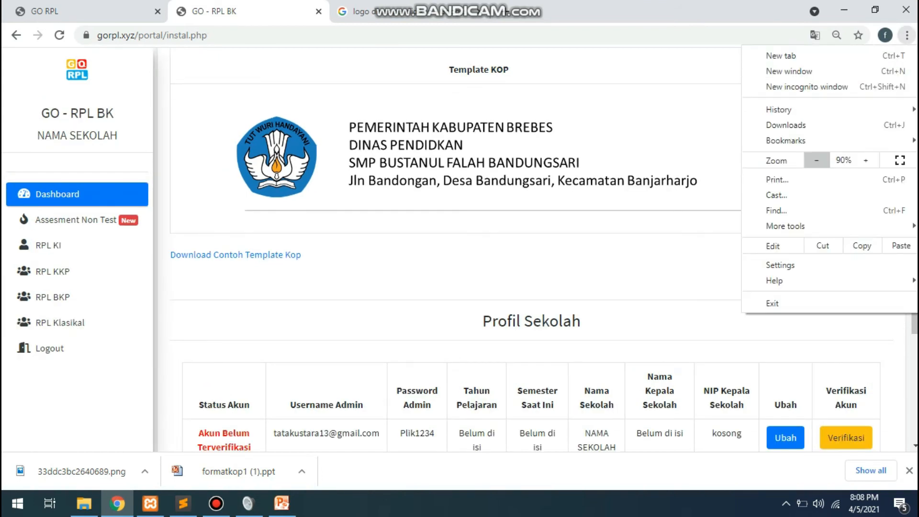
{"action": "left_click", "coordinate": [703, 191]}
{"action": "left_click_drag", "start_coordinate": [914, 211], "coordinate": [914, 277]}
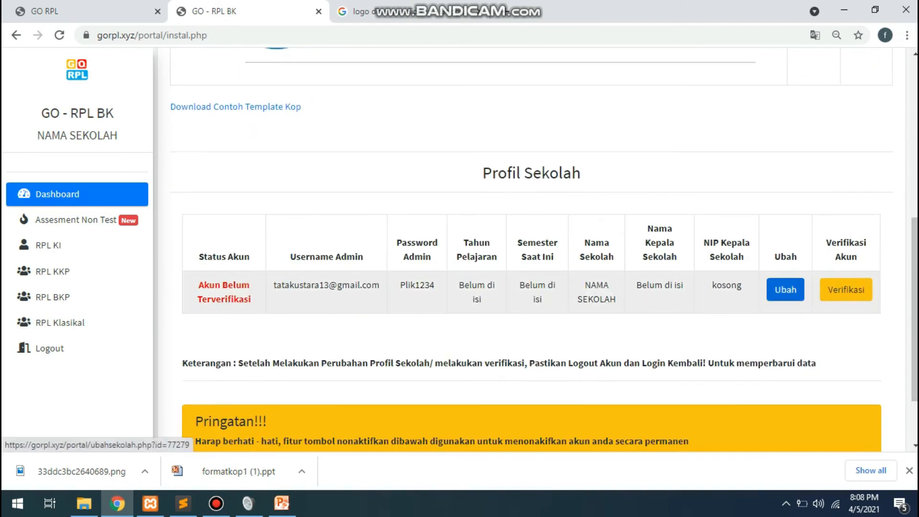
Step: Set Tahun Pelajaran to 2021/2022 and Semester to Genap in the school profile form
{"action": "left_click", "coordinate": [785, 289]}
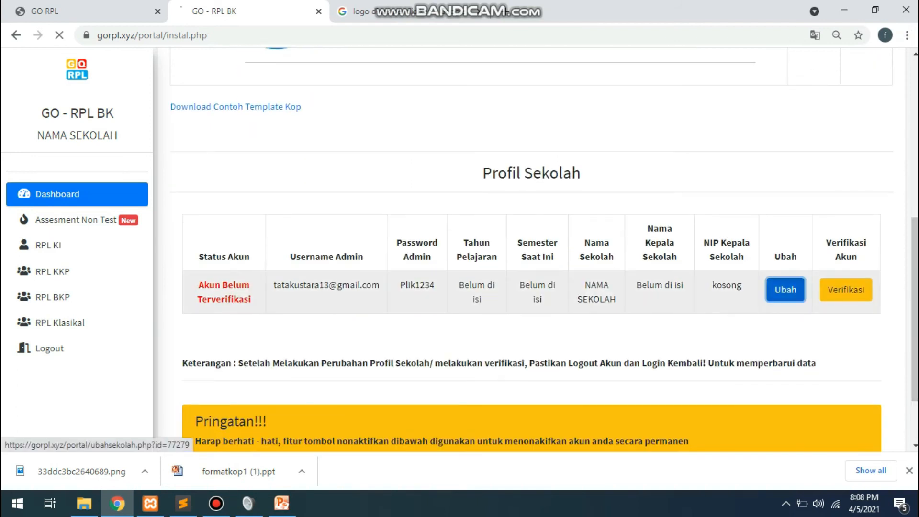
{"action": "left_click_drag", "start_coordinate": [914, 201], "coordinate": [914, 242]}
{"action": "left_click", "coordinate": [231, 241]}
{"action": "triple_click", "coordinate": [232, 241]}
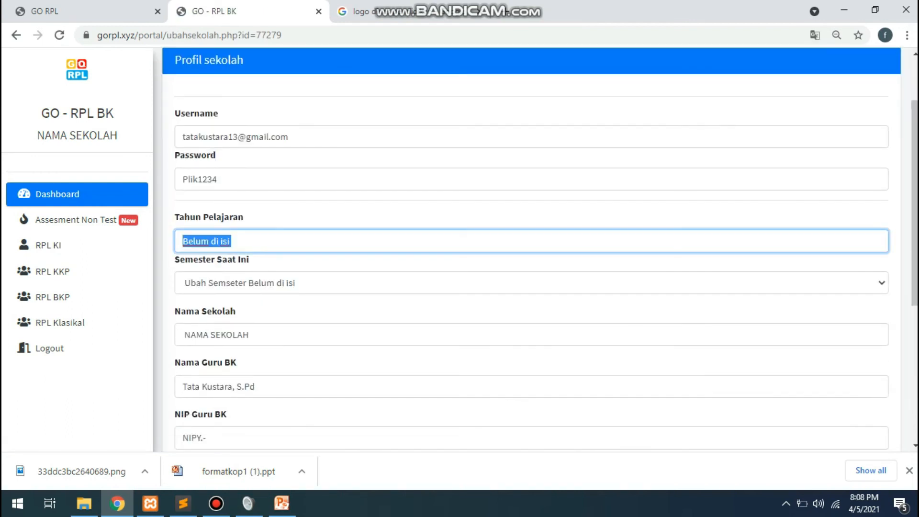
{"action": "type", "text": "2021/"}
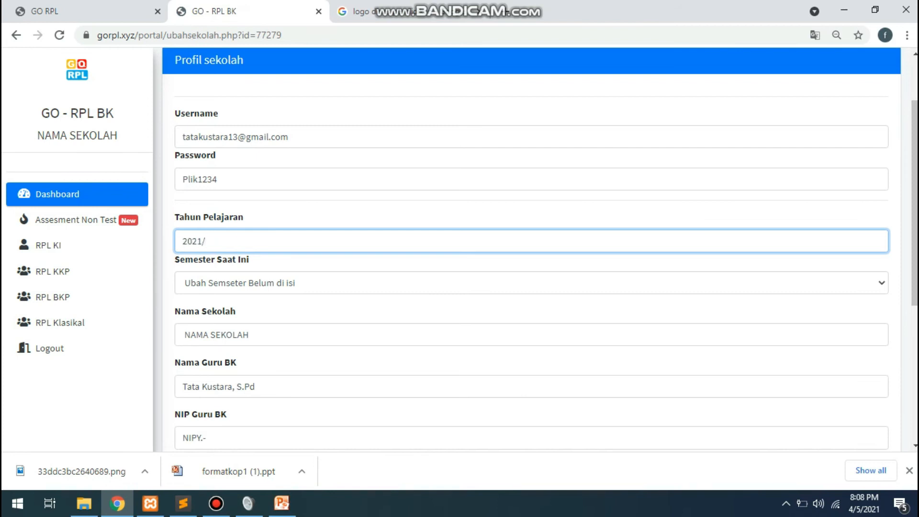
{"action": "type", "text": "2022"}
{"action": "left_click", "coordinate": [861, 283]}
{"action": "left_click", "coordinate": [861, 327]}
Step: Enter SMP BUSTNUL FALAH as the Nama Sekolah, correcting the typos
{"action": "left_click_drag", "start_coordinate": [914, 239], "coordinate": [914, 240]}
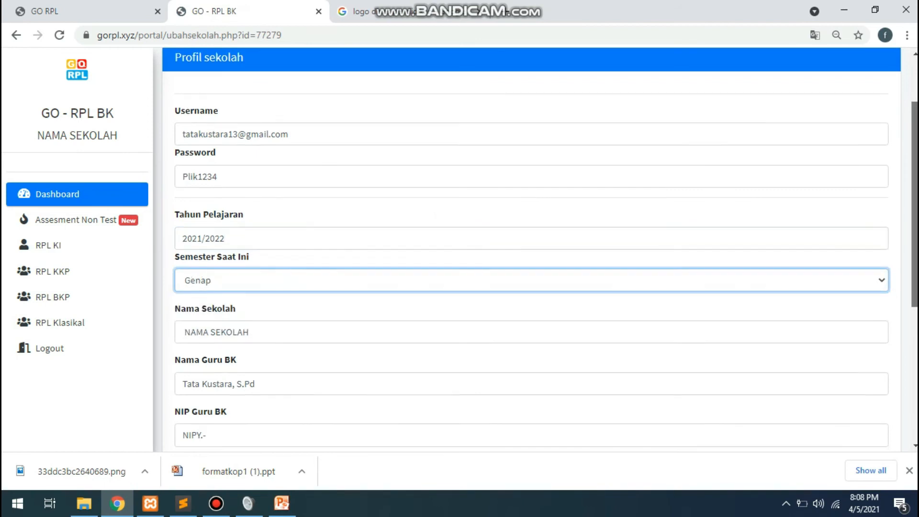
{"action": "scroll", "coordinate": [250, 282], "scroll_direction": "down", "scroll_amount": 1}
{"action": "left_click_drag", "start_coordinate": [250, 281], "coordinate": [178, 281]}
{"action": "type", "text": "SMP BUST"}
{"action": "key", "text": "BackSpace"}
{"action": "type", "text": "TNUL FLH"}
{"action": "key", "text": "Left"}
{"action": "type", "text": "A"}
{"action": "key", "text": "Right"}
{"action": "type", "text": "A"}
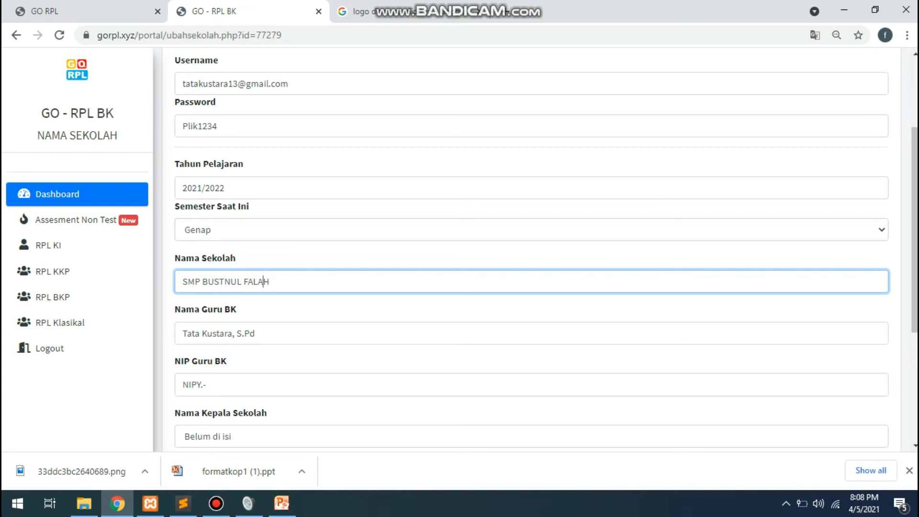
Step: Fill in the headmaster's full name and NIP, then save the profile
{"action": "scroll", "coordinate": [531, 249], "scroll_direction": "down", "scroll_amount": 3}
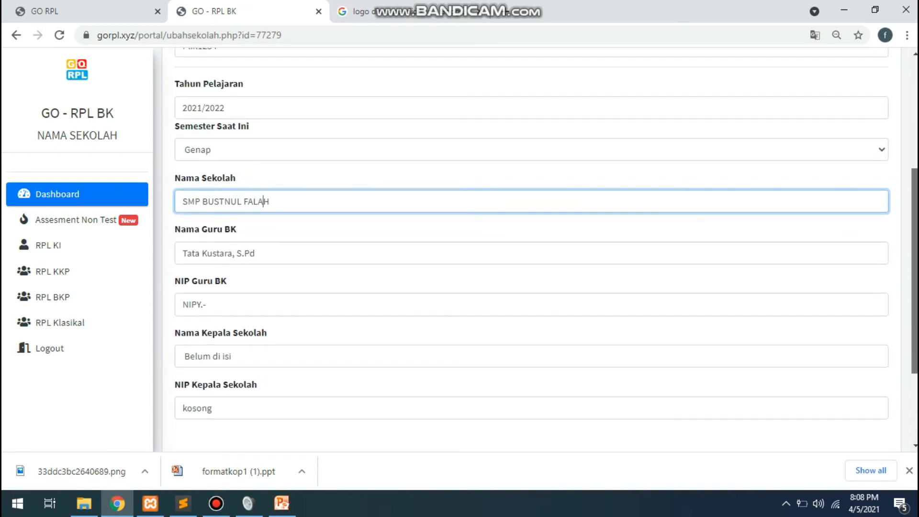
{"action": "triple_click", "coordinate": [231, 291]}
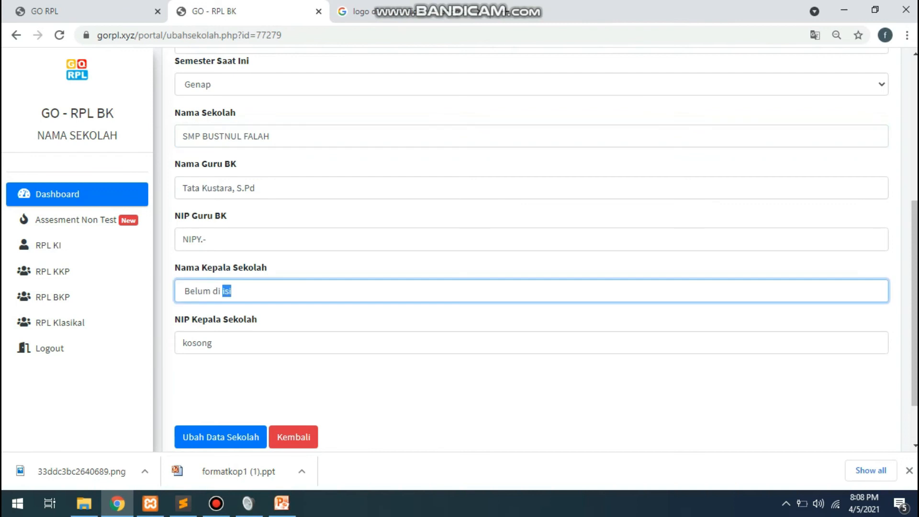
{"action": "type", "text": "VIF"}
{"action": "key", "text": "BackSpace"}
{"action": "key", "text": "BackSpace"}
{"action": "key", "text": "BackSpace"}
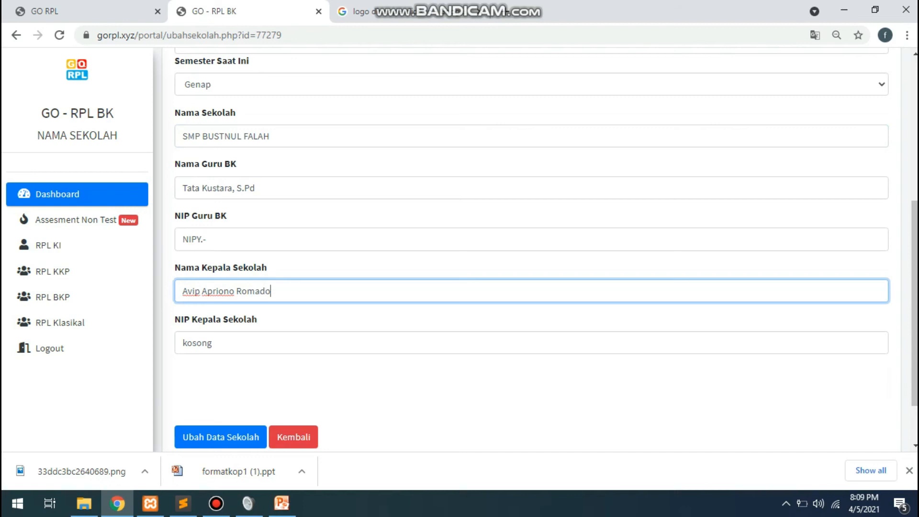
{"action": "key", "text": "Tab"}
{"action": "type", "text": "NIPY.-"}
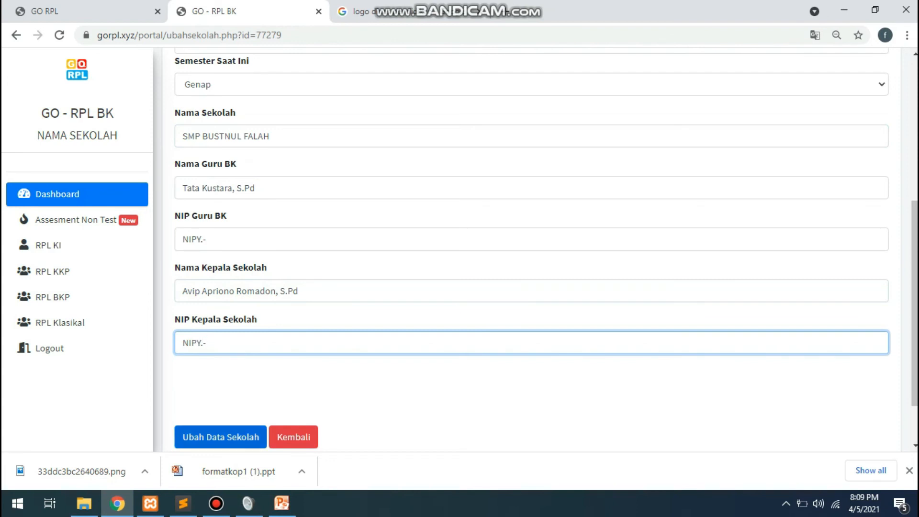
{"action": "key", "text": "Return"}
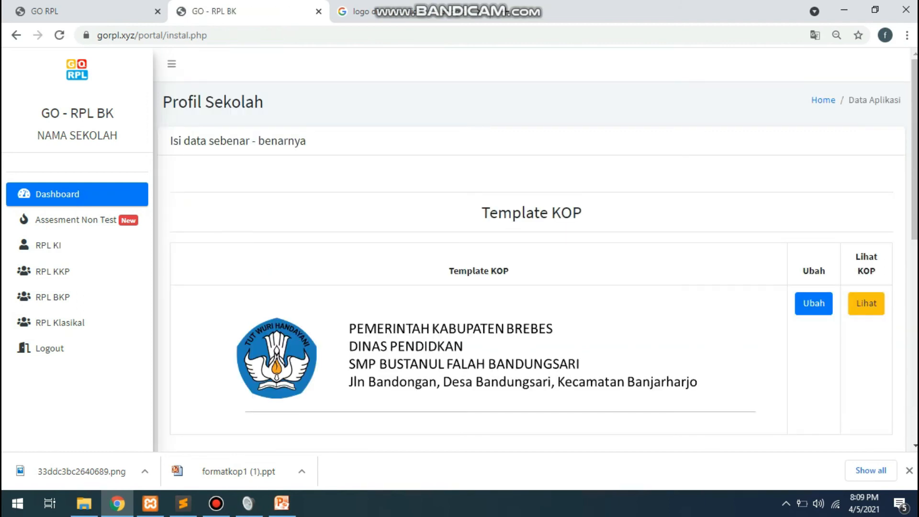
Step: Confirm Verifikasi Akun from the Profil Sekolah table so the status reads Akun Telah Terverifikasi
{"action": "scroll", "coordinate": [531, 249], "scroll_direction": "down", "scroll_amount": 8}
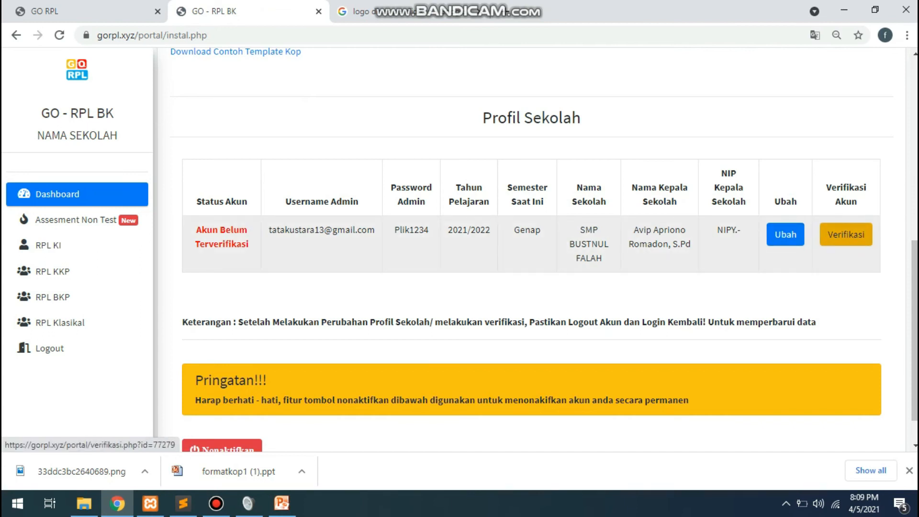
{"action": "left_click", "coordinate": [846, 235]}
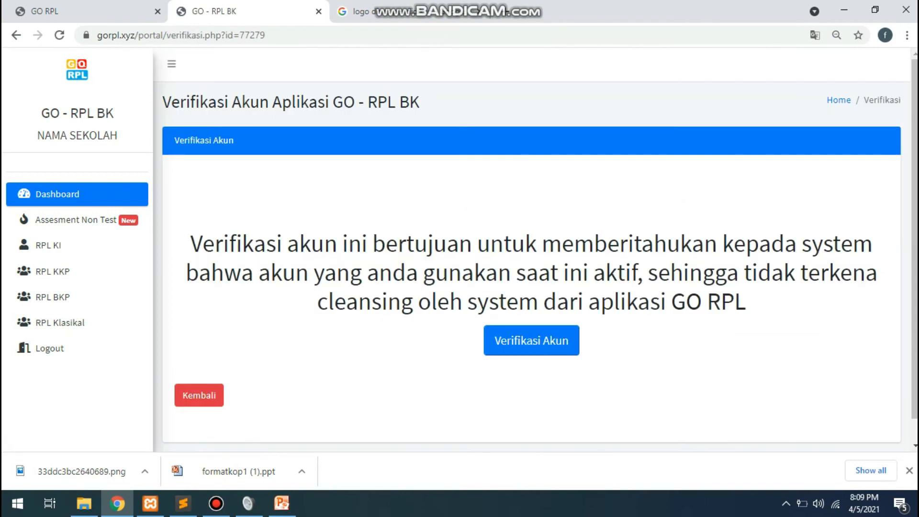
{"action": "left_click", "coordinate": [199, 395]}
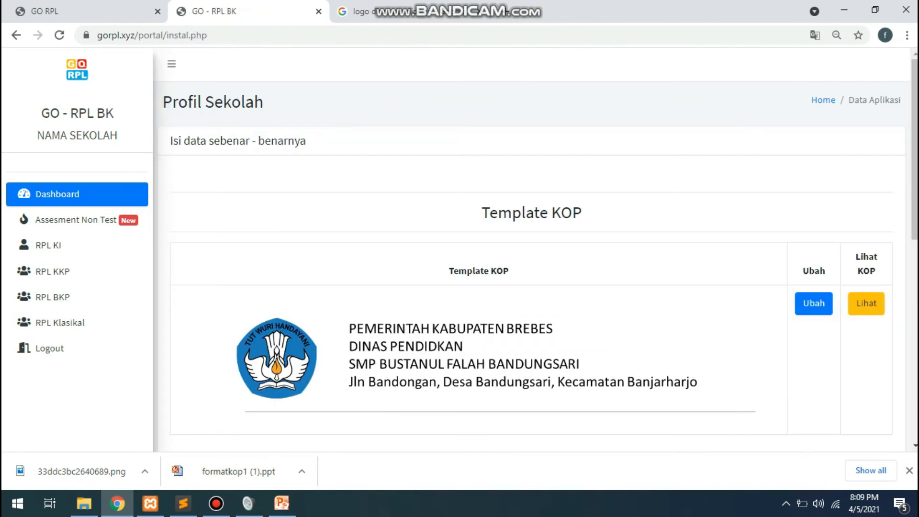
{"action": "scroll", "coordinate": [543, 244], "scroll_direction": "down", "scroll_amount": 6}
{"action": "scroll", "coordinate": [543, 244], "scroll_direction": "down", "scroll_amount": 2}
{"action": "left_click", "coordinate": [846, 230]}
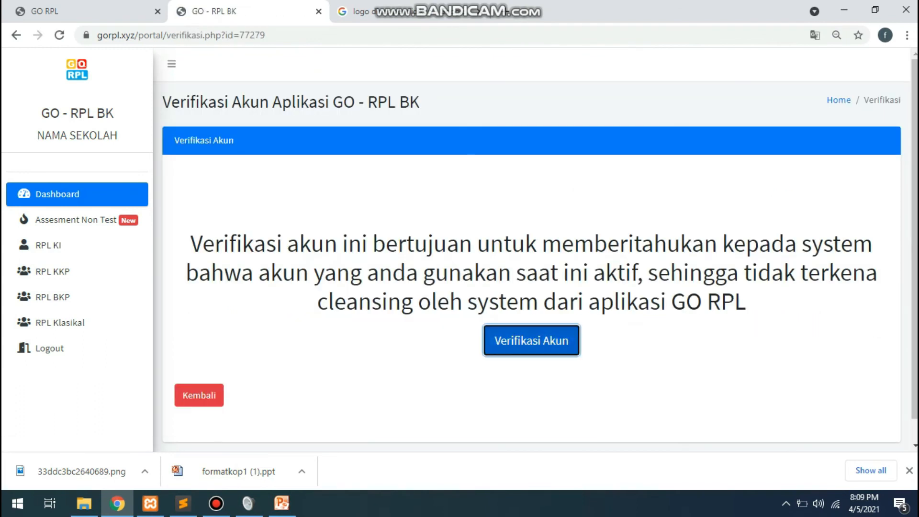
{"action": "left_click", "coordinate": [531, 340]}
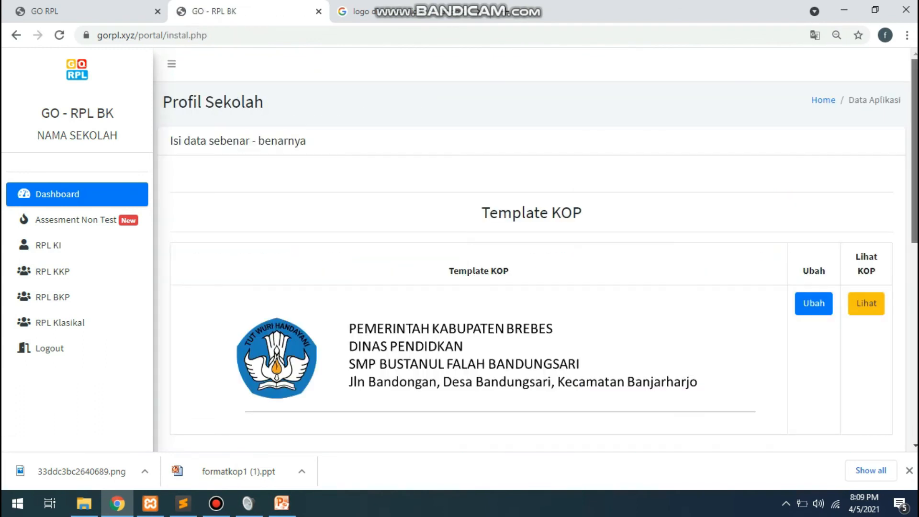
{"action": "scroll", "coordinate": [531, 248], "scroll_direction": "down", "scroll_amount": 4}
{"action": "scroll", "coordinate": [543, 249], "scroll_direction": "down", "scroll_amount": 5}
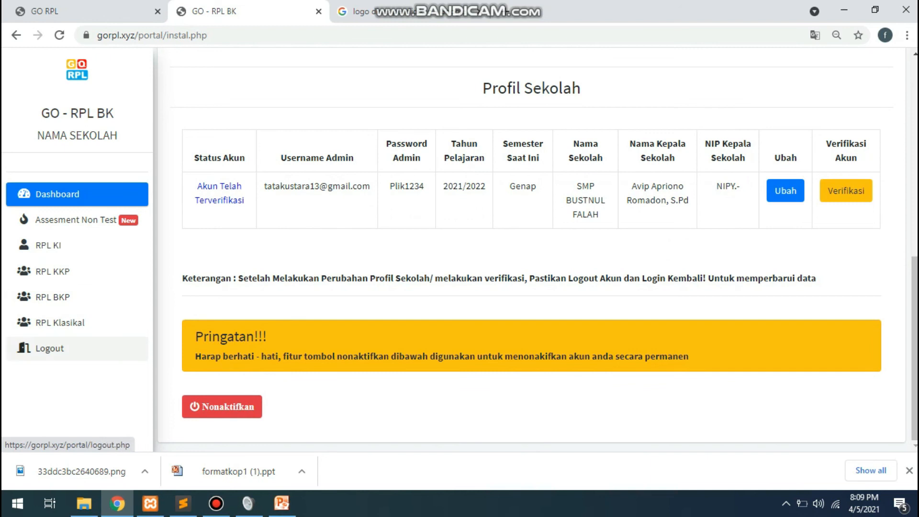
Step: Log out, then try signing in with the account e-mail and password
{"action": "left_click", "coordinate": [49, 347]}
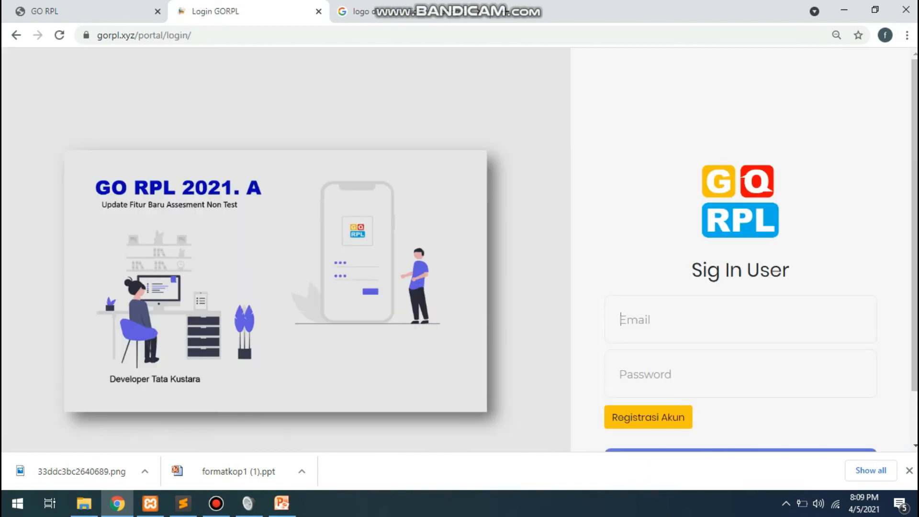
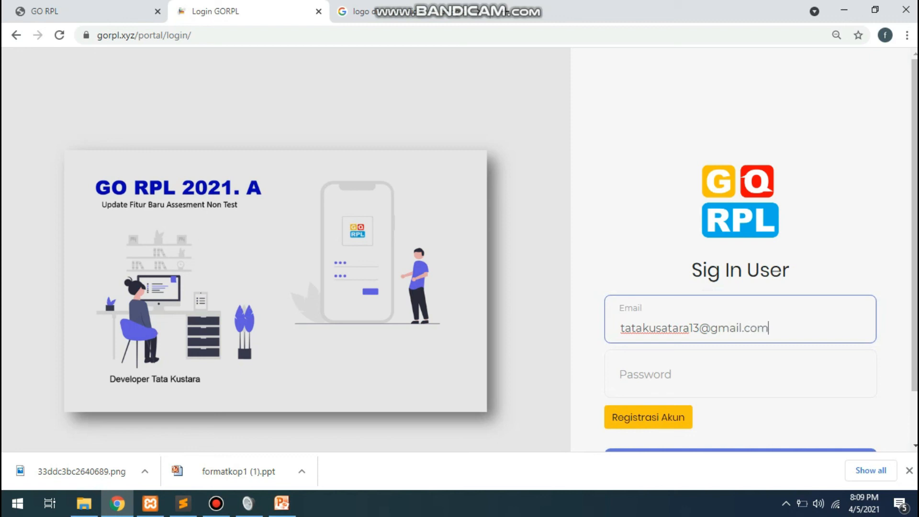
{"action": "key", "text": "Tab"}
{"action": "key", "text": "Return"}
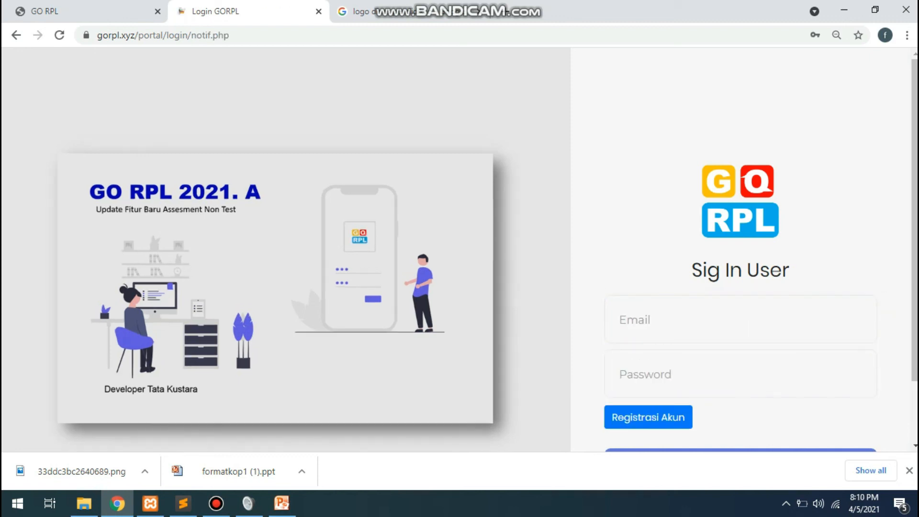
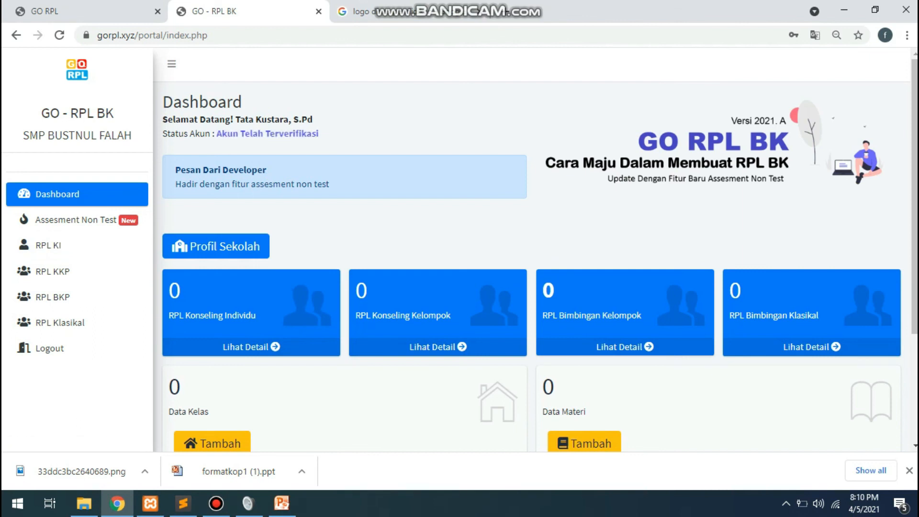
Step: Highlight the Terverifikasi status, then close Chrome's downloads bar
{"action": "left_click_drag", "start_coordinate": [284, 134], "coordinate": [318, 134]}
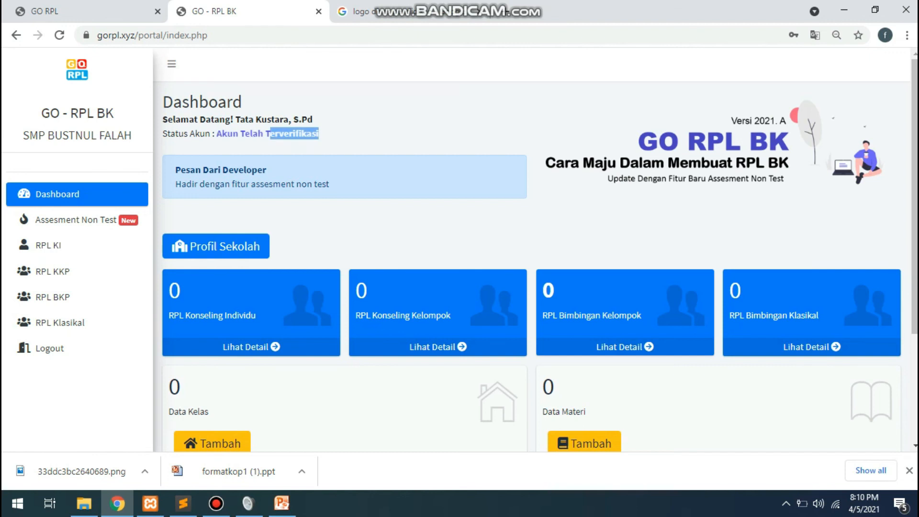
{"action": "left_click", "coordinate": [909, 471]}
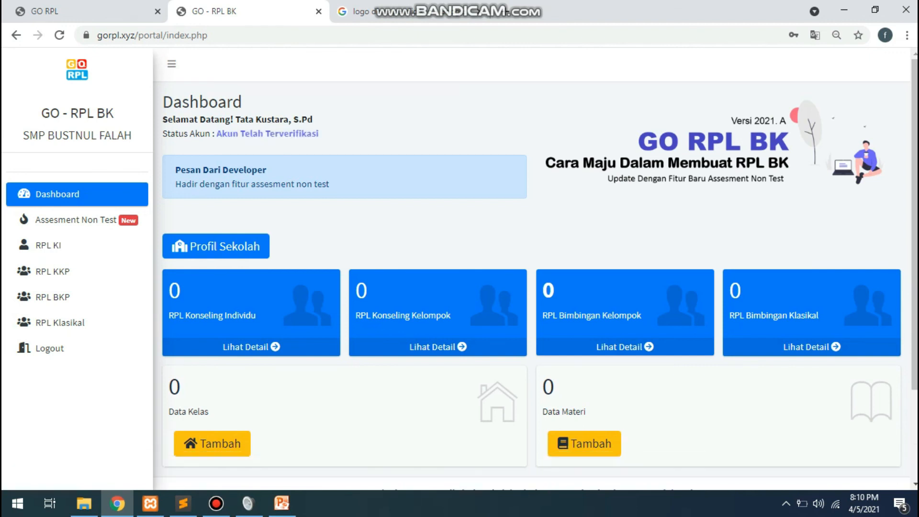